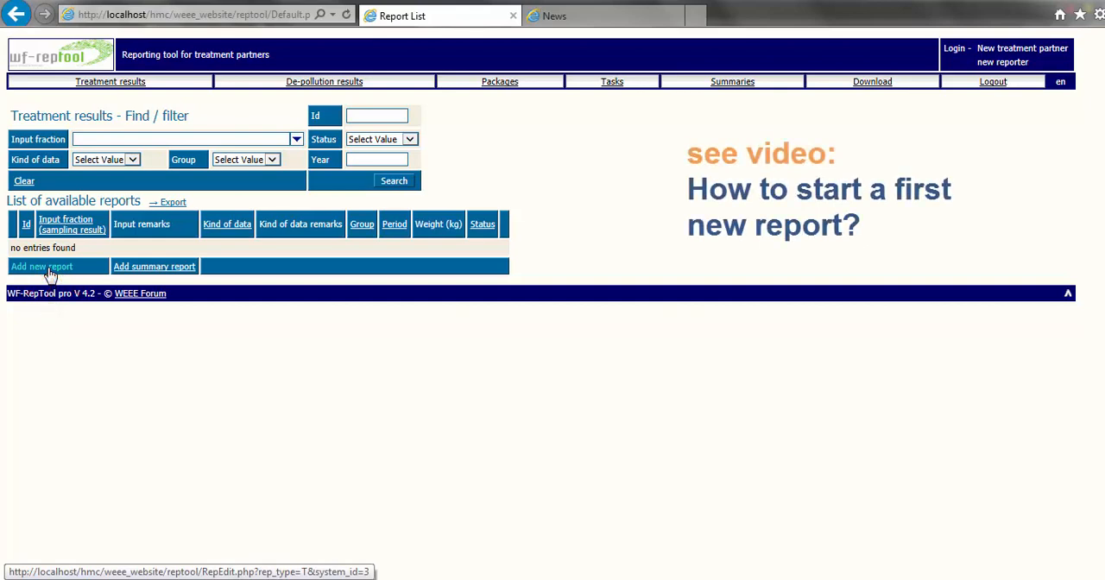
Start a new treatment report with large appliances (all) as the input fraction and a weight of 777777 kg
left_click(50, 273)
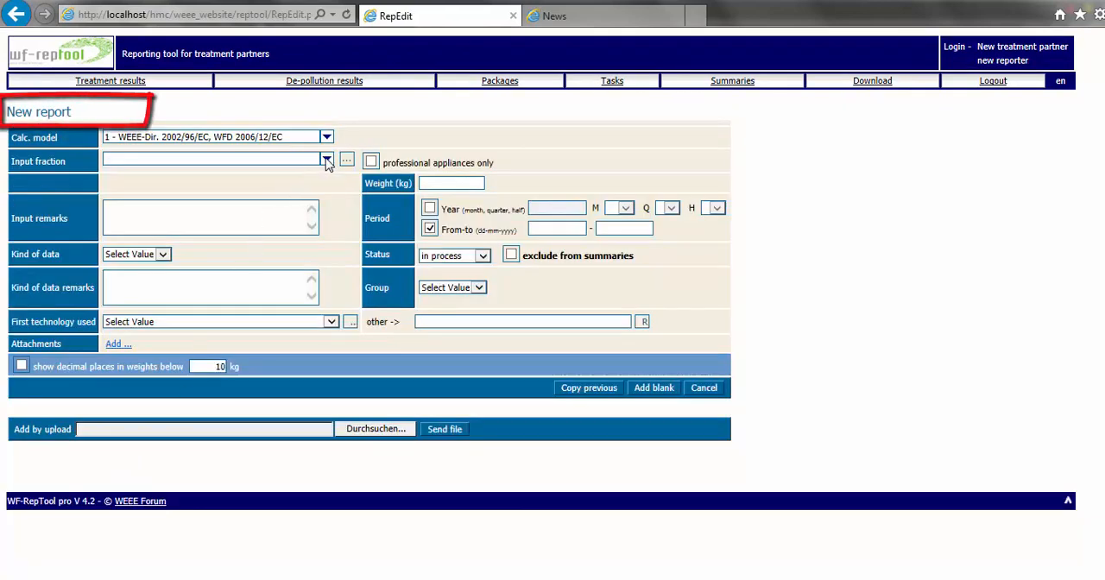
left_click(327, 162)
left_click(189, 192)
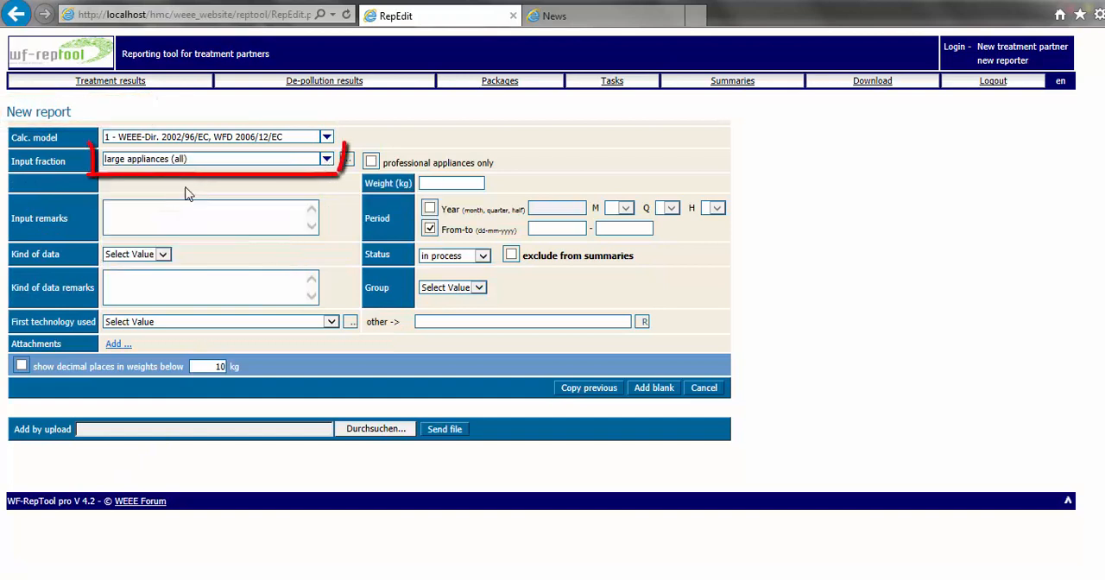
left_click(433, 181)
type("7")
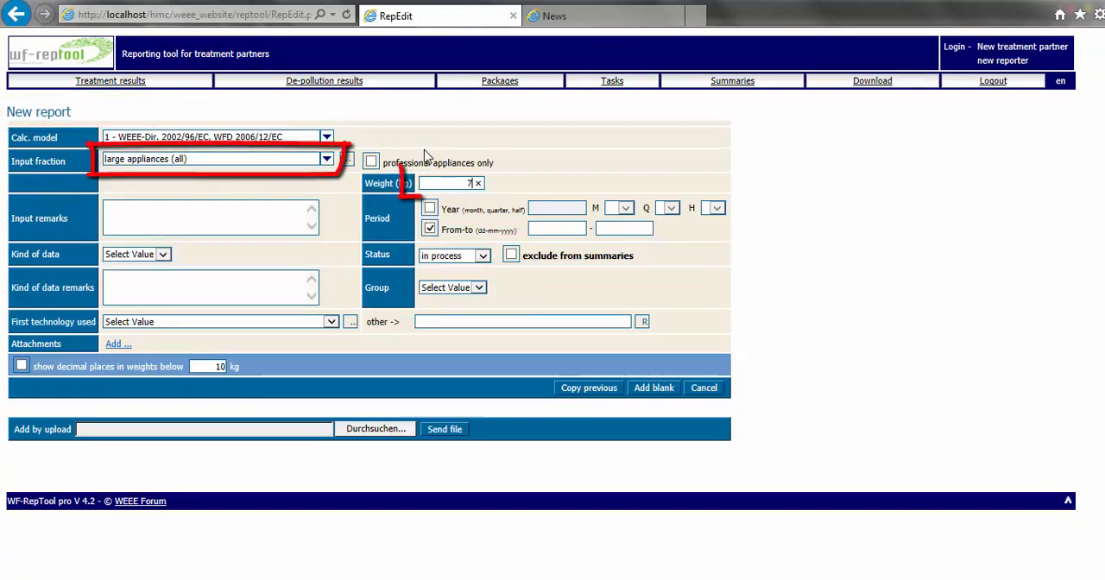
type("77777")
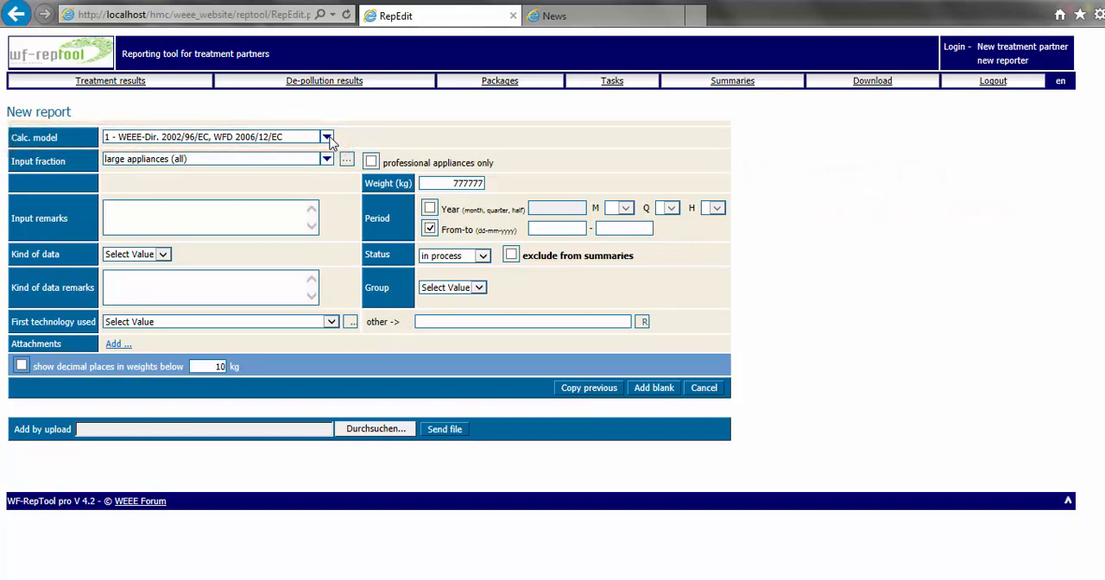
Review the calculation model options, view the user manuals and guidance documents on the WF-RepTool website, and return to the report form
left_click(328, 138)
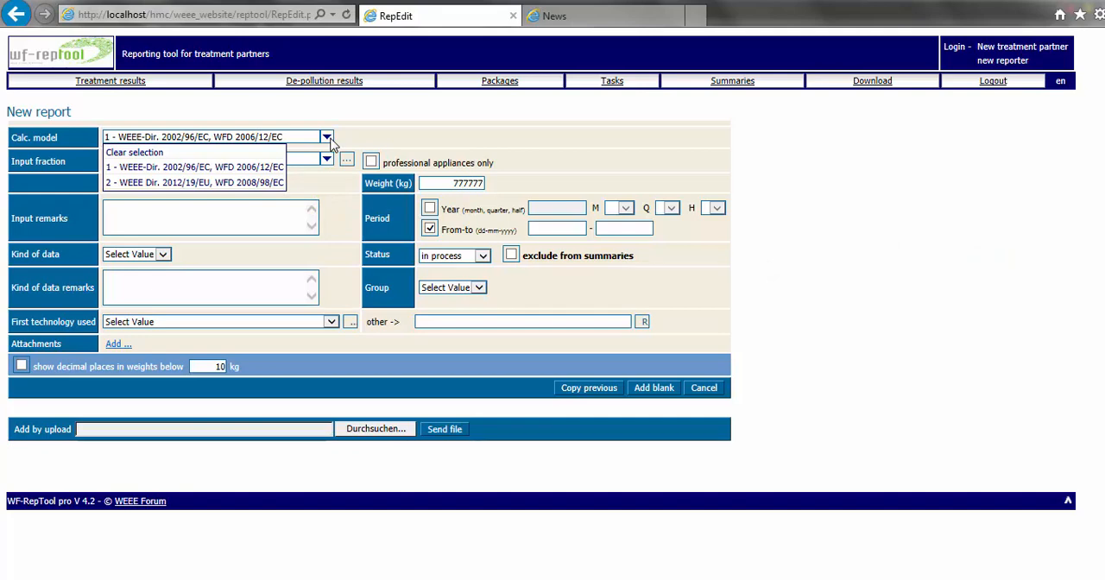
left_click(555, 21)
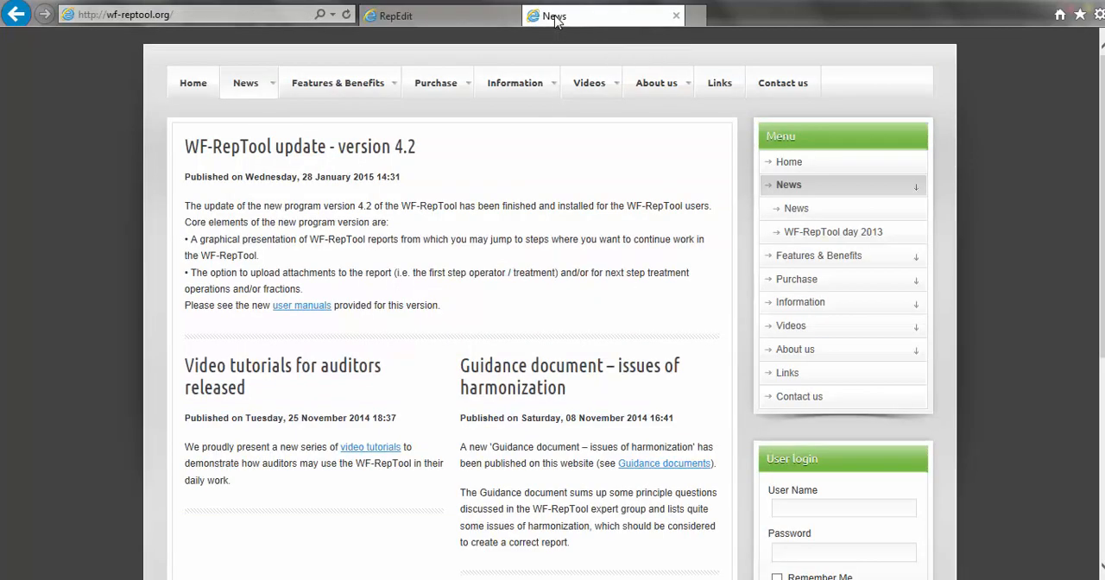
mouse_move(540, 87)
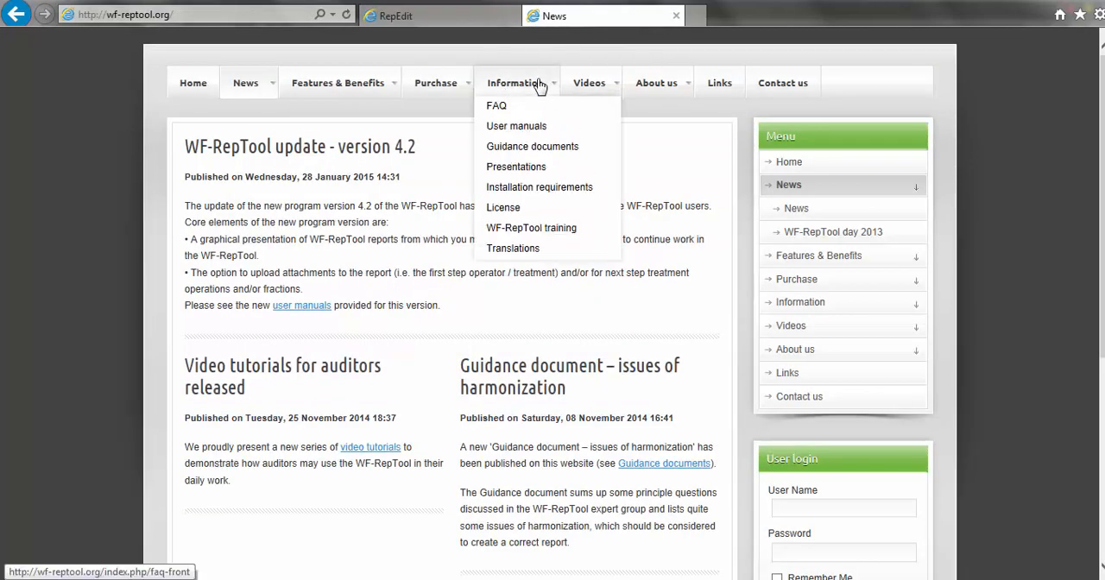
left_click(536, 127)
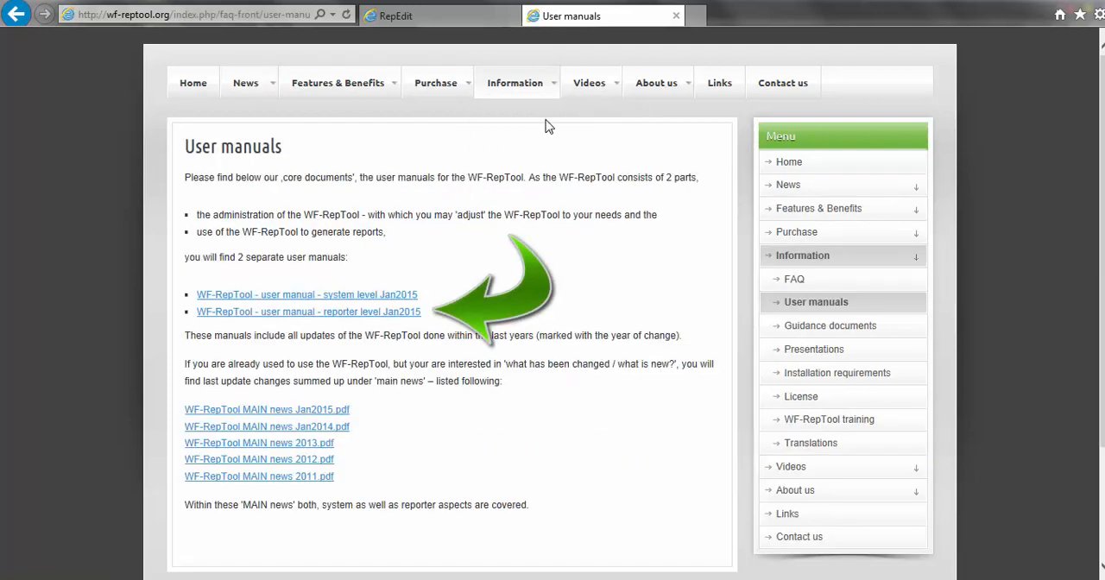
mouse_move(530, 82)
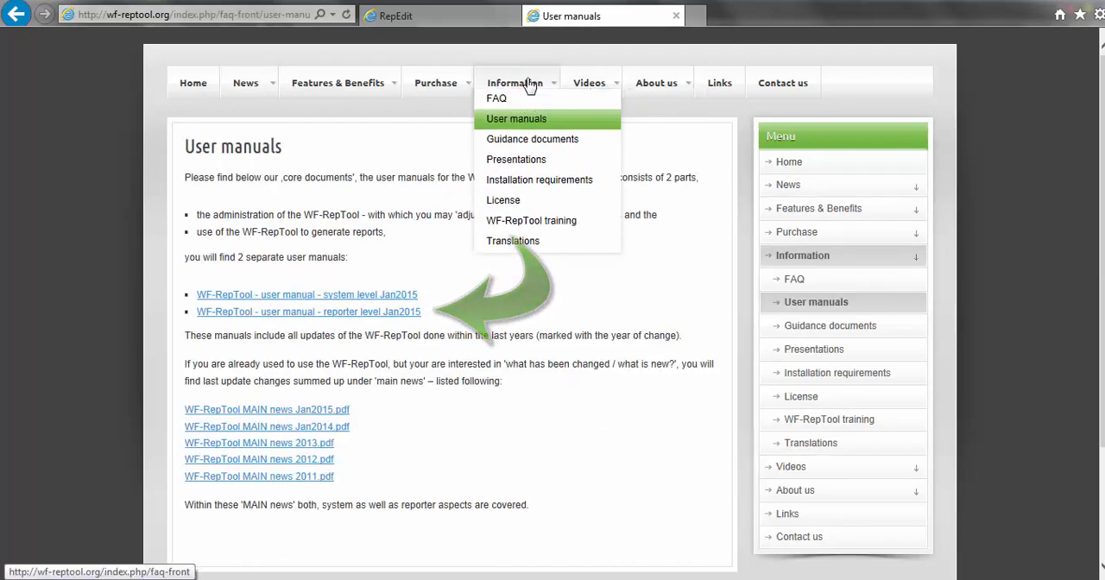
left_click(520, 146)
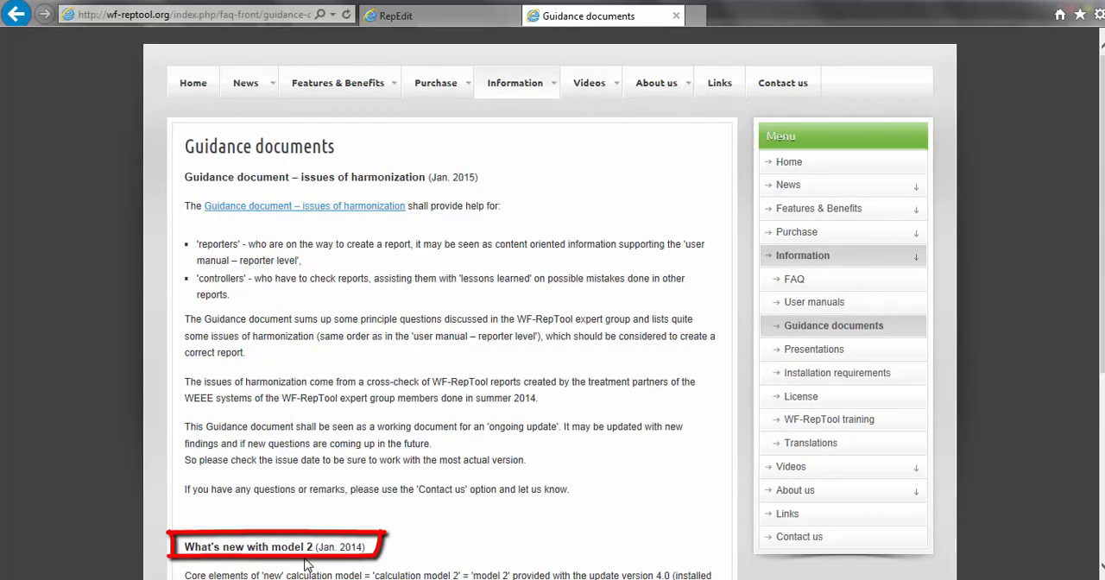
left_click(418, 18)
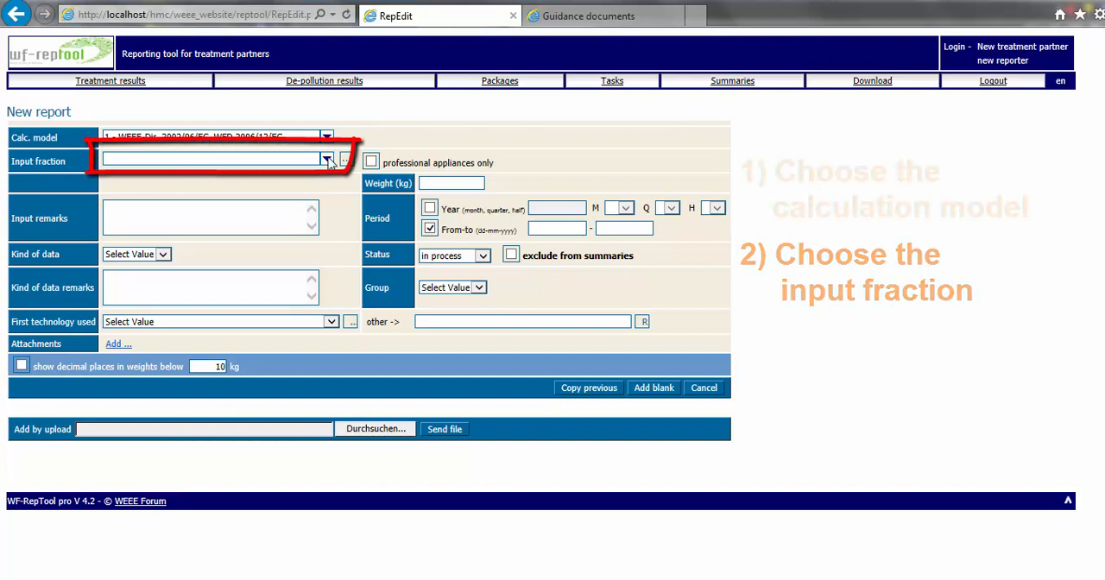
Search the detailed list of input fractions for "large" and choose large household appliances (all) as the report's input fraction
left_click(327, 161)
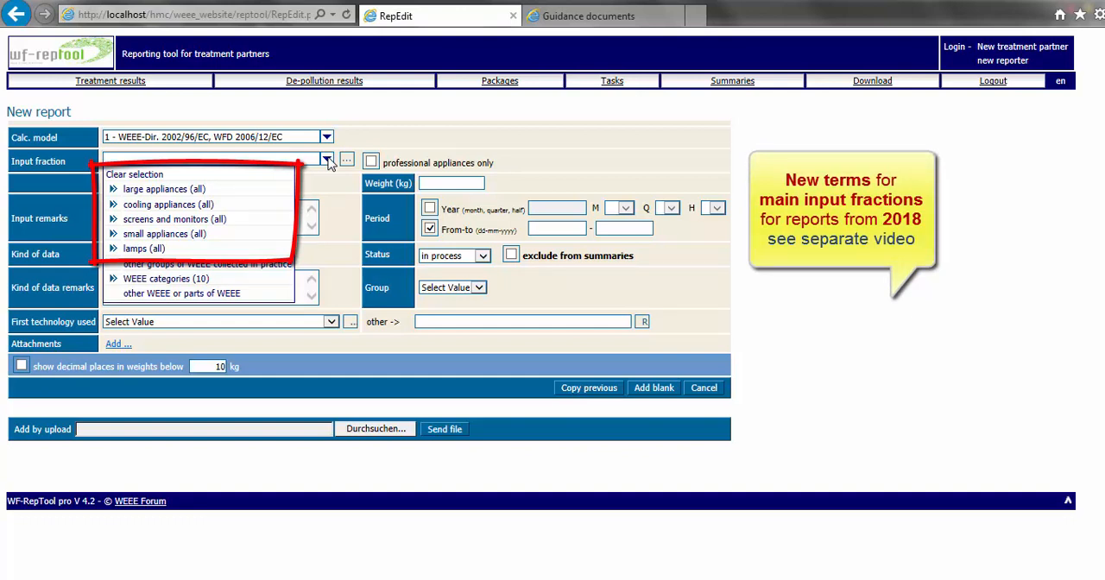
mouse_move(175, 190)
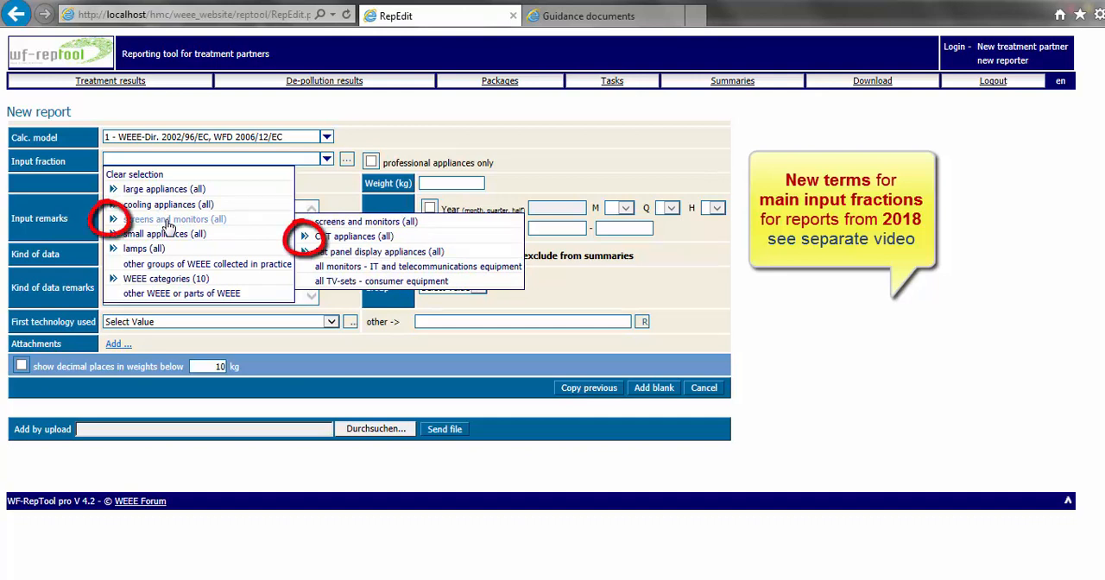
left_click(346, 163)
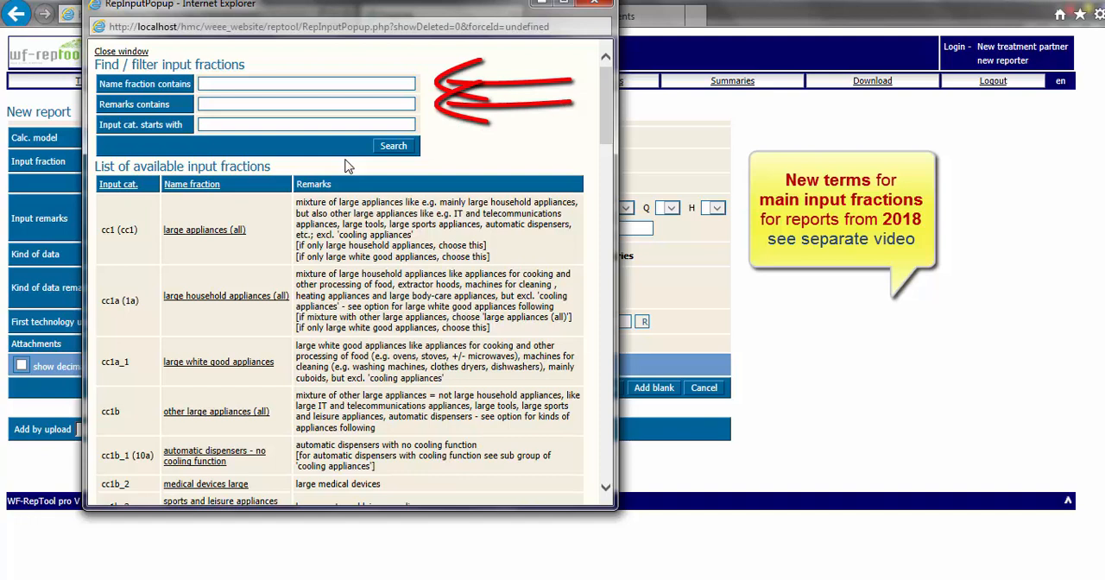
left_click(212, 82)
type("la")
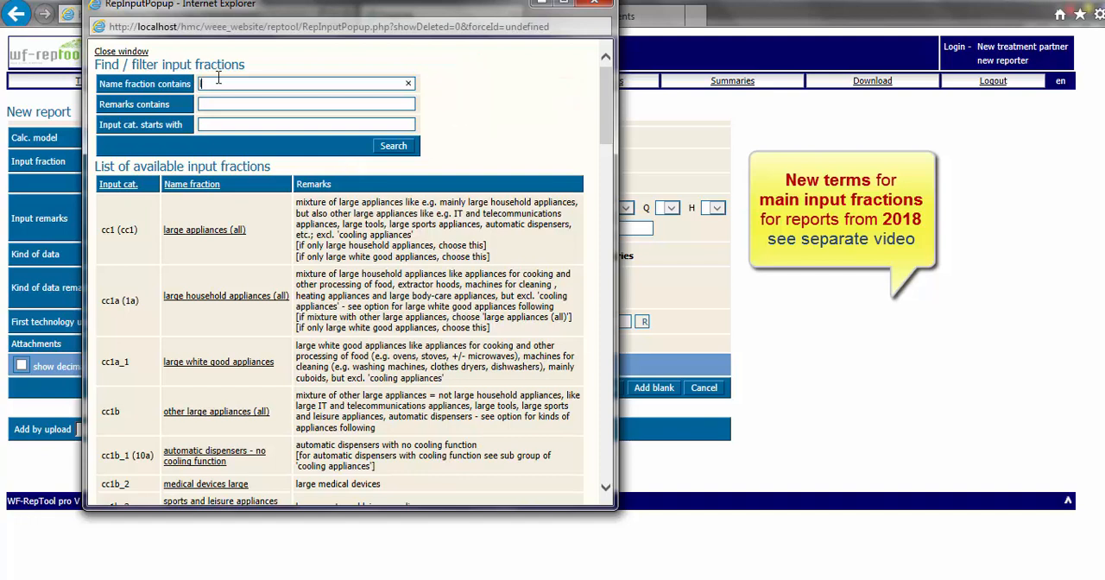
type("rge")
left_click(393, 147)
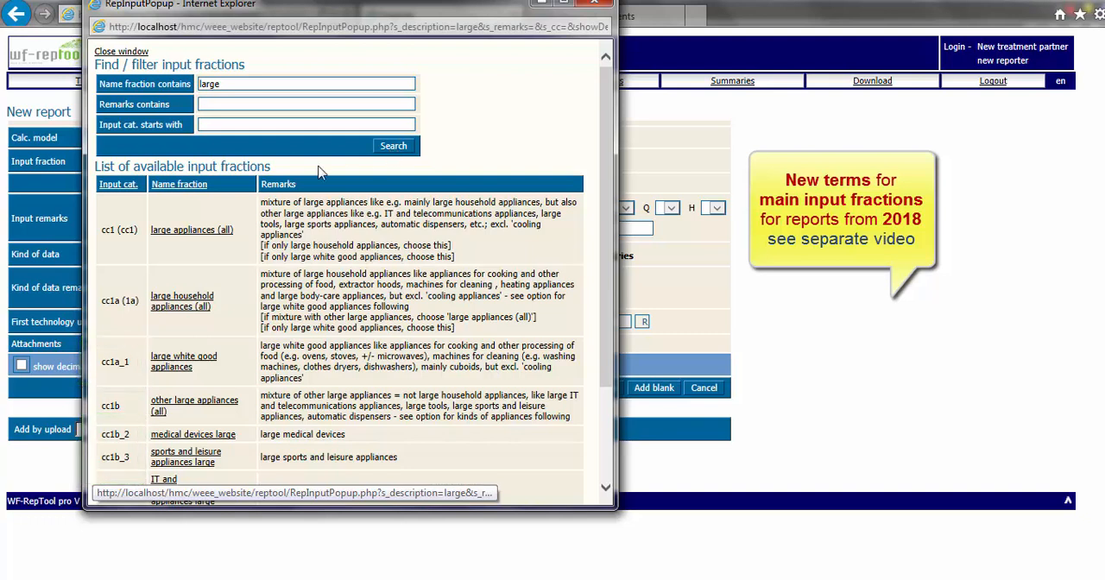
left_click(185, 299)
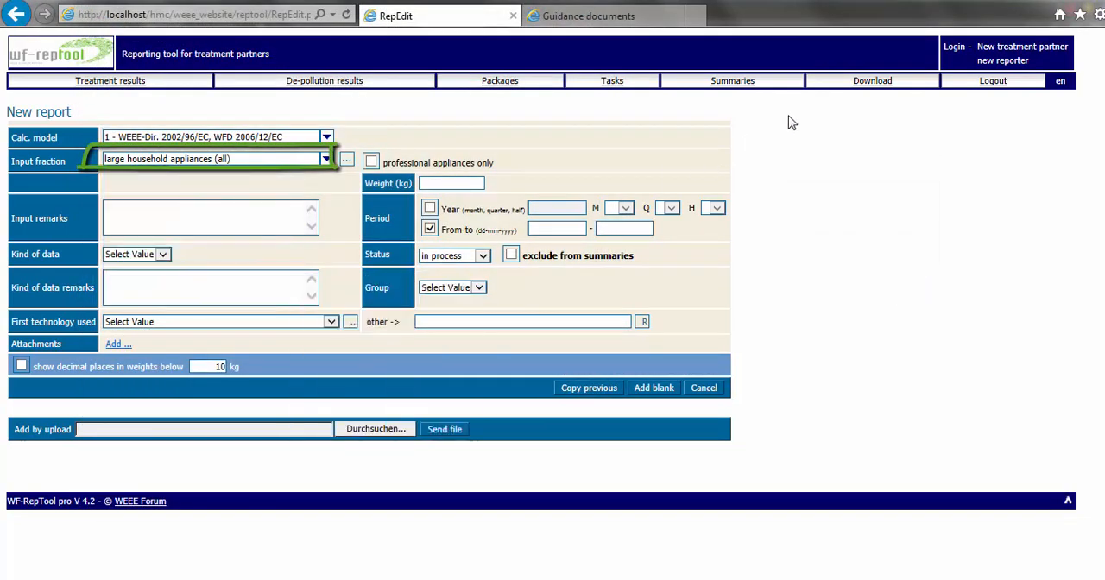
Check the Download page and enter 777777 kg as the report's input weight
left_click(872, 83)
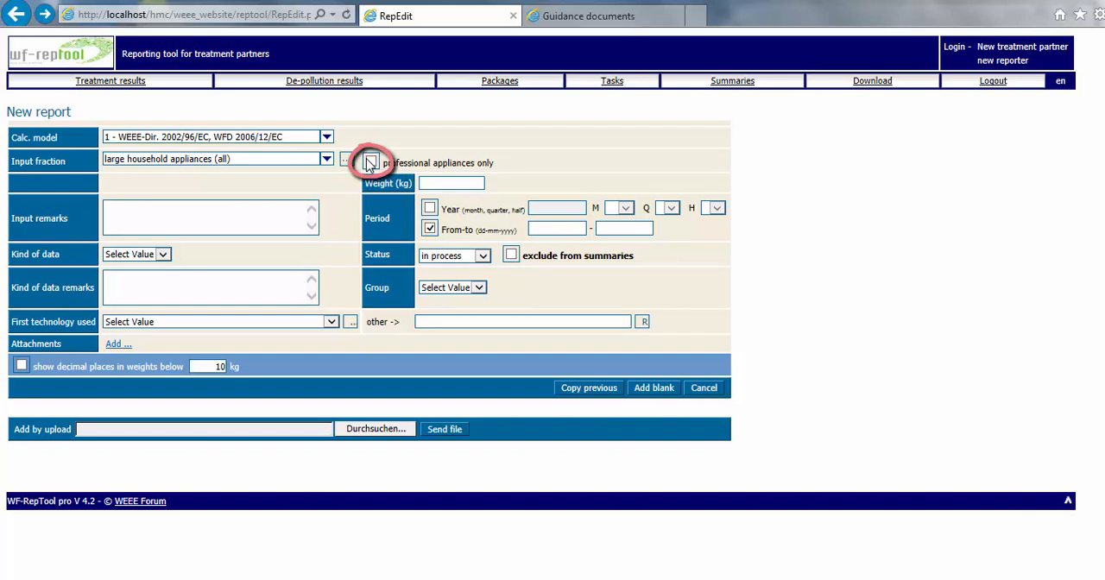
left_click(436, 183)
type("7")
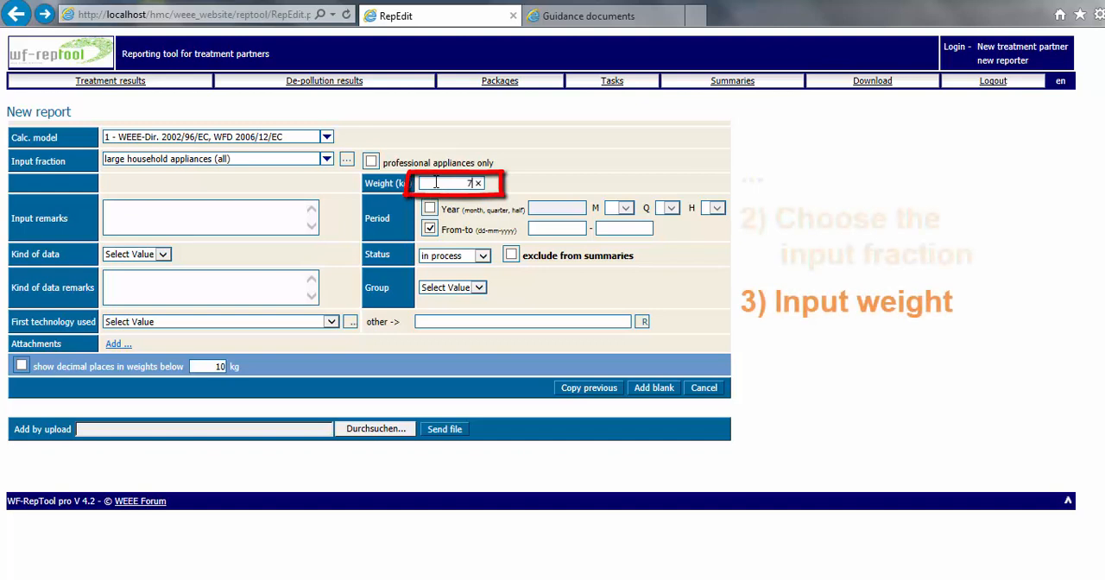
type("77777")
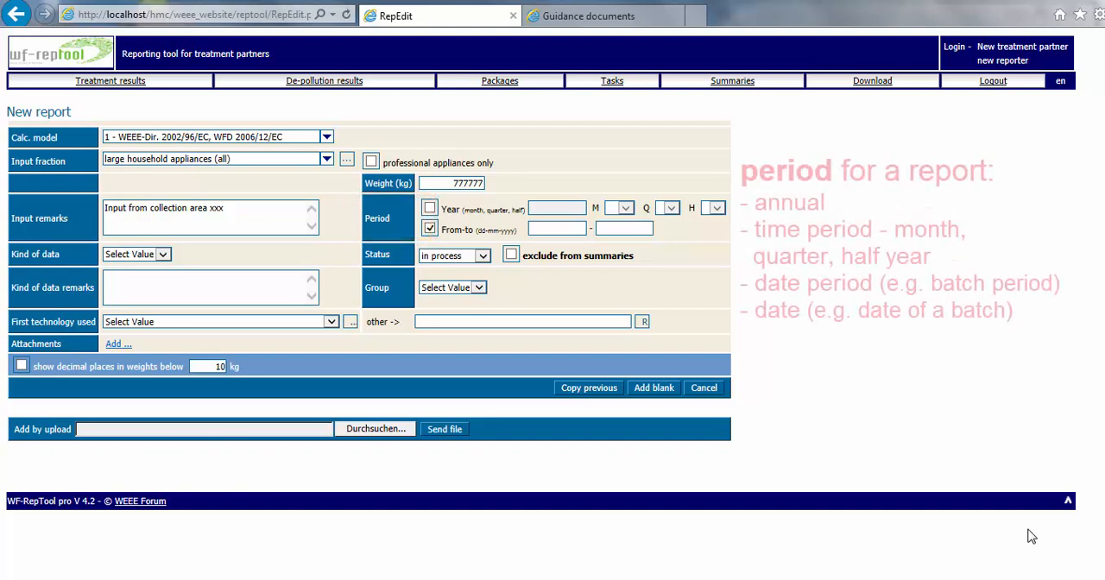
Set the report period to the year 2014, checking the month, quarter and from-to date options
left_click(429, 212)
type("2014")
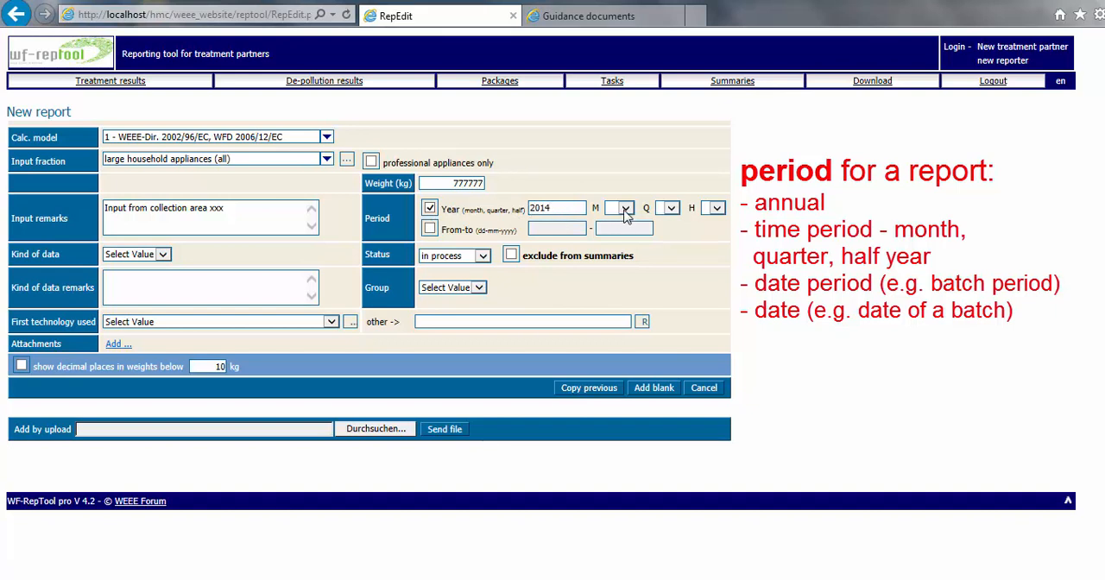
left_click(625, 215)
left_click(673, 211)
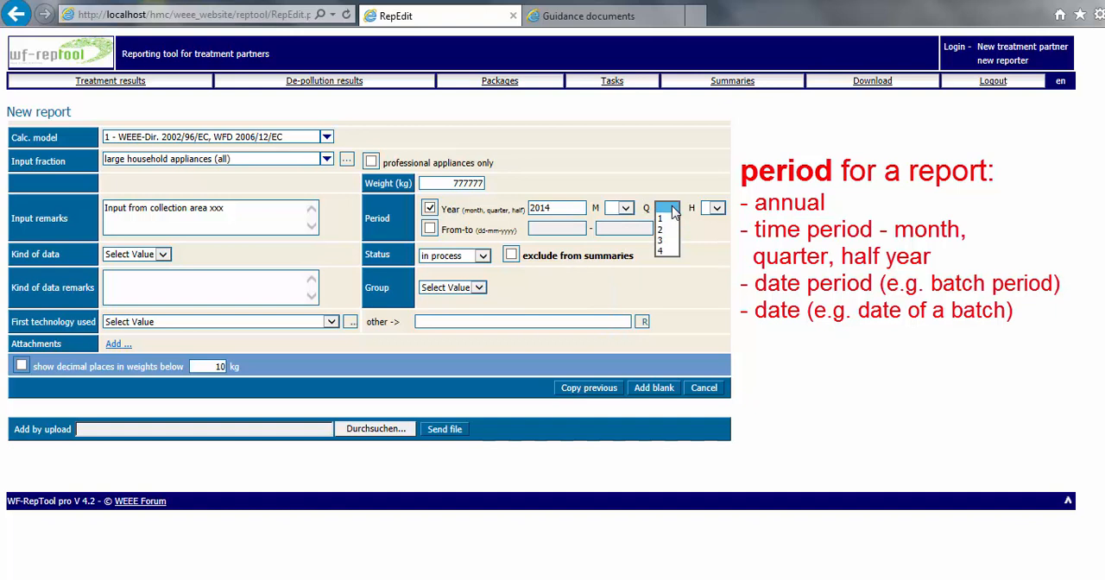
left_click(430, 229)
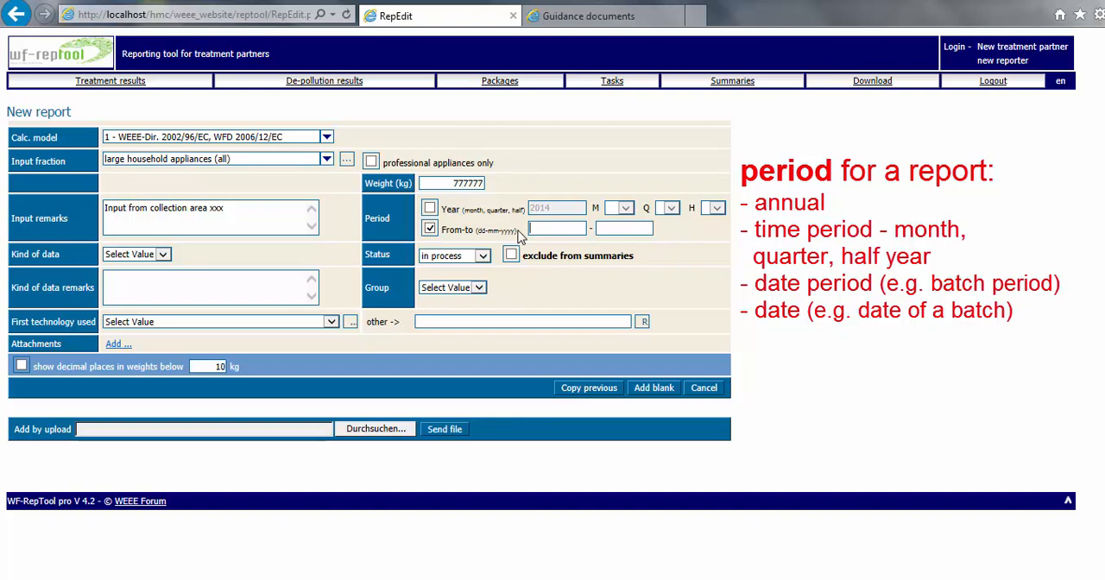
left_click(429, 208)
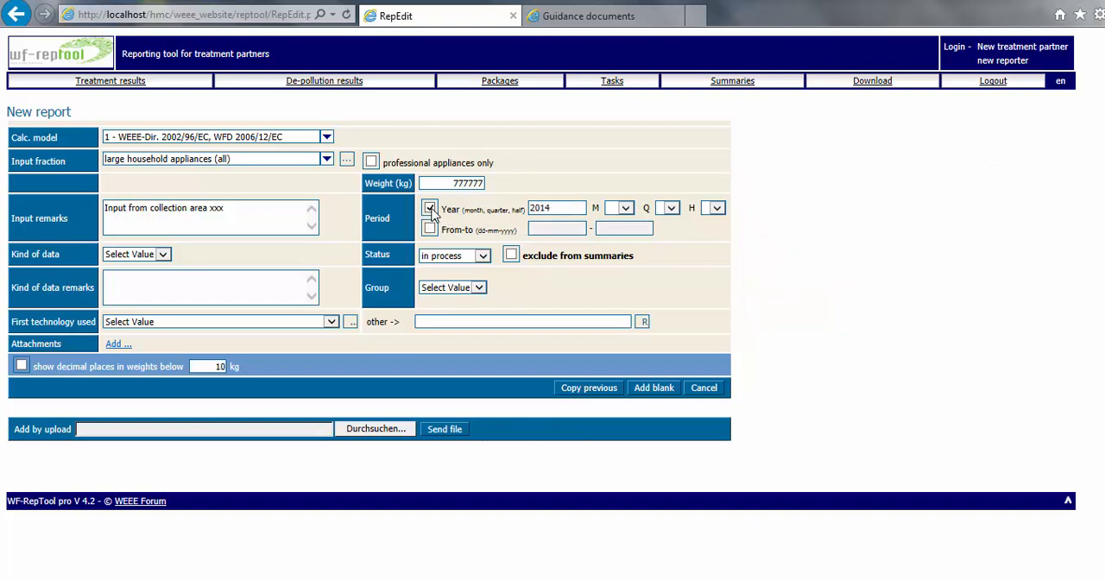
Set the kind of data to Annual data and the report status to done, trying the to be verified status first
left_click(159, 256)
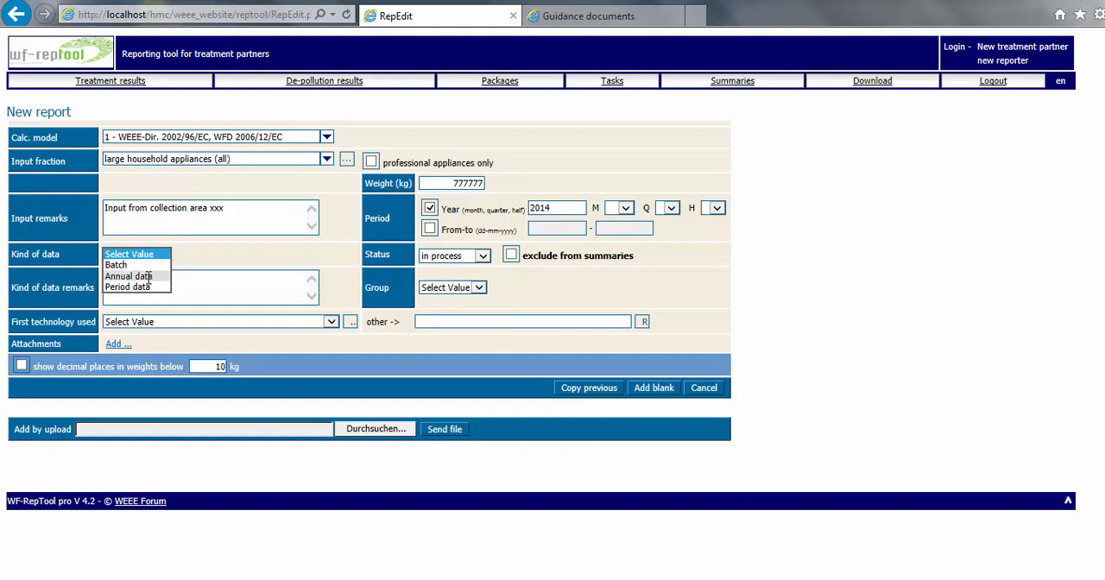
left_click(148, 277)
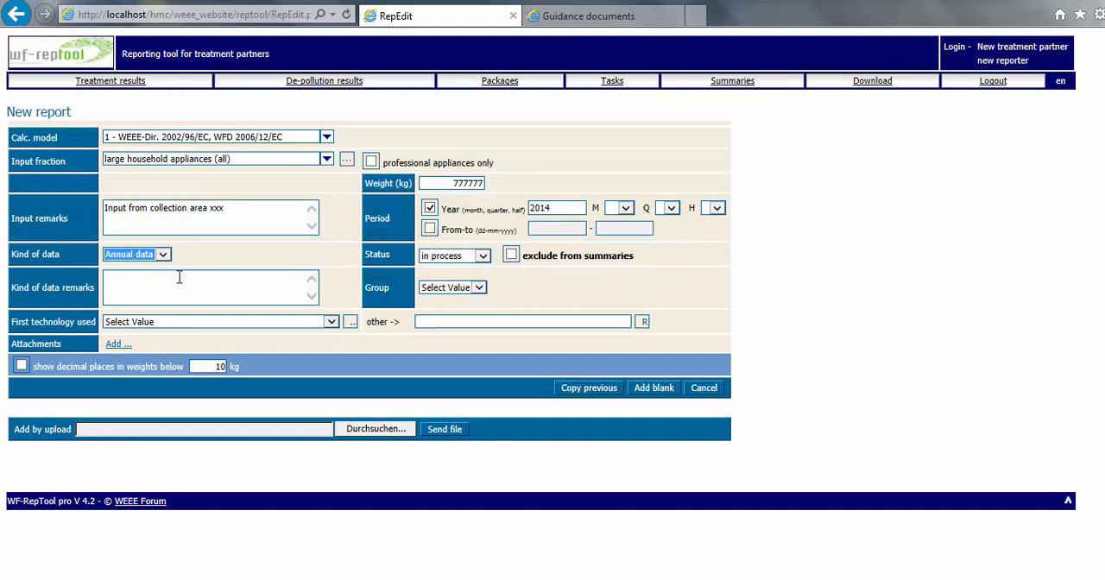
left_click(481, 259)
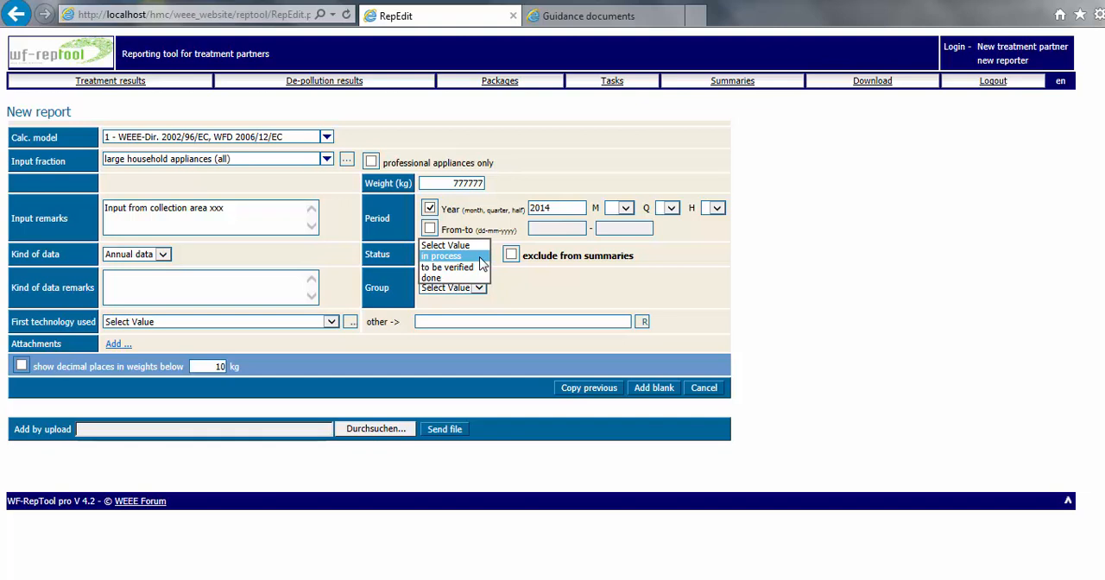
left_click(467, 267)
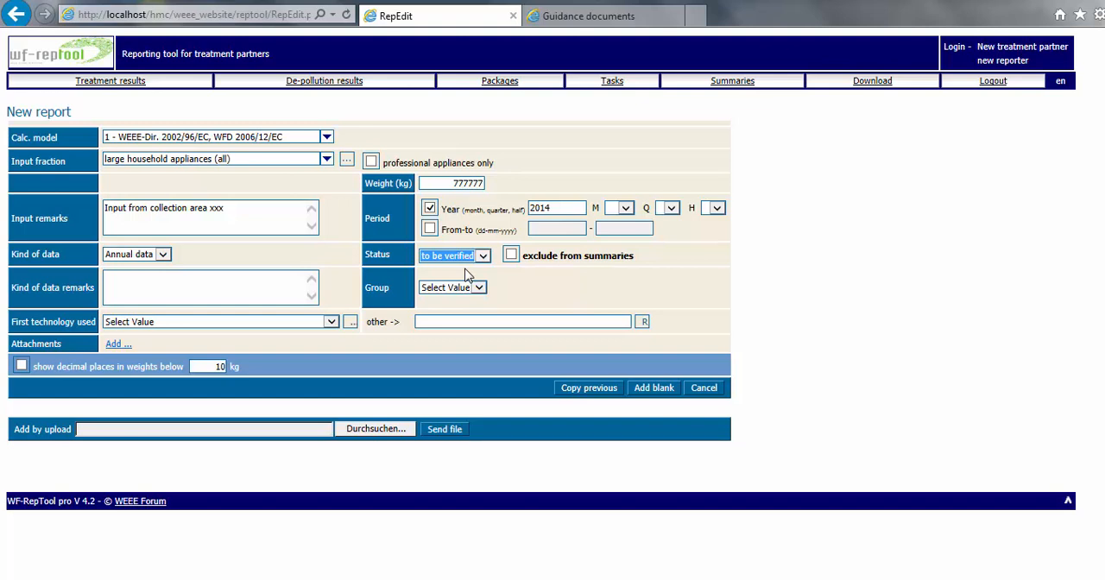
left_click(483, 256)
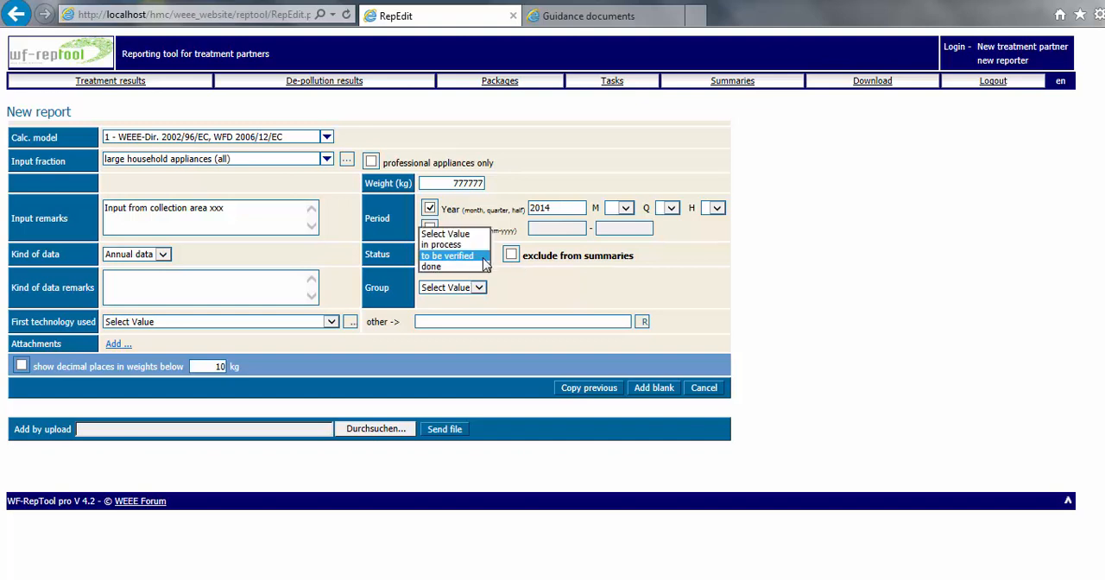
left_click(461, 267)
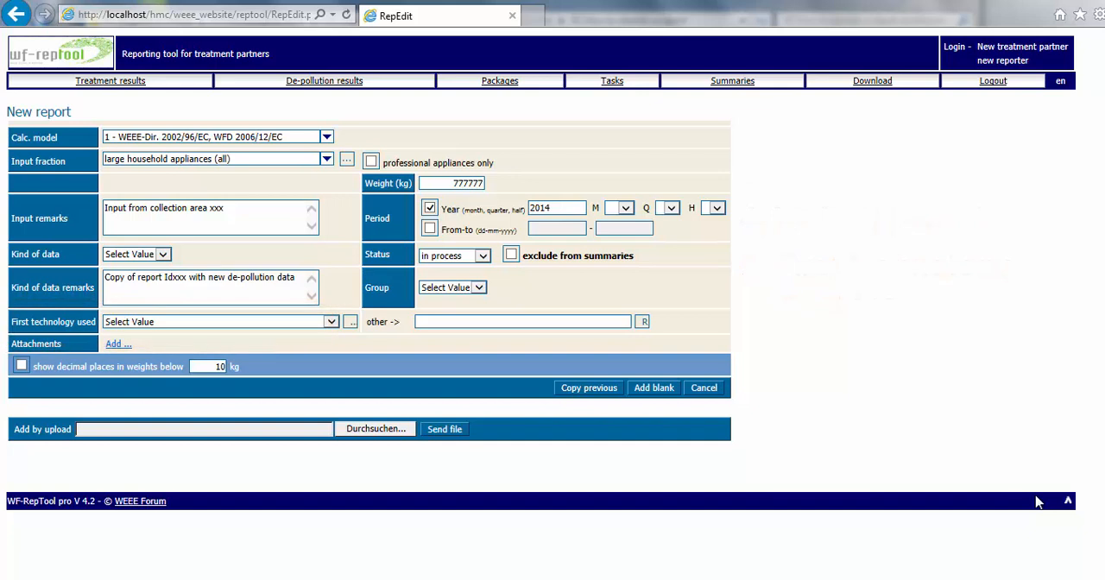
Review the first-technology options and choose large shredder / separation from the detailed technology list
left_click(329, 322)
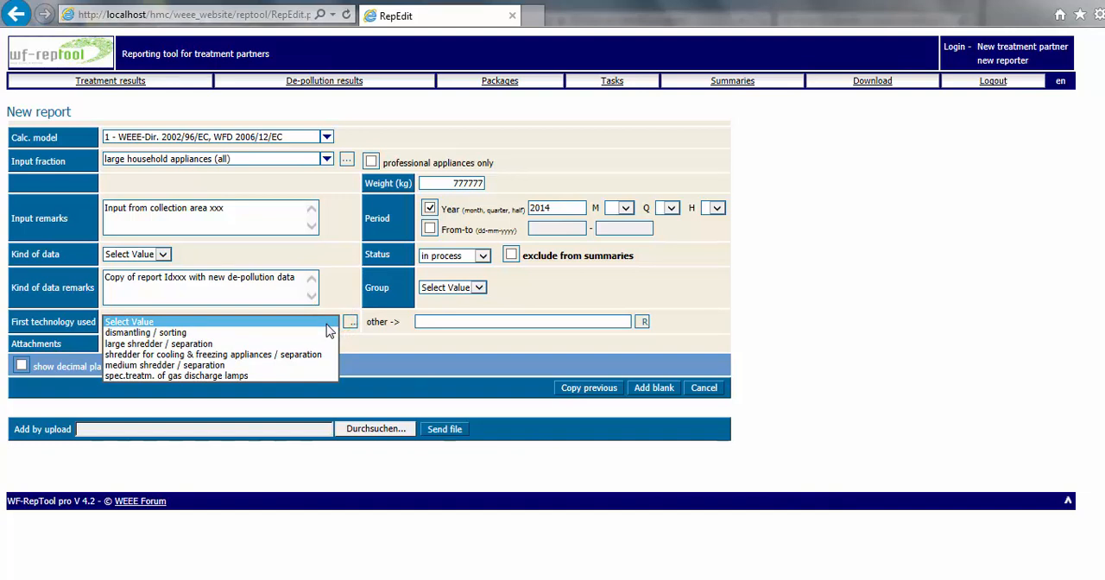
left_click(329, 328)
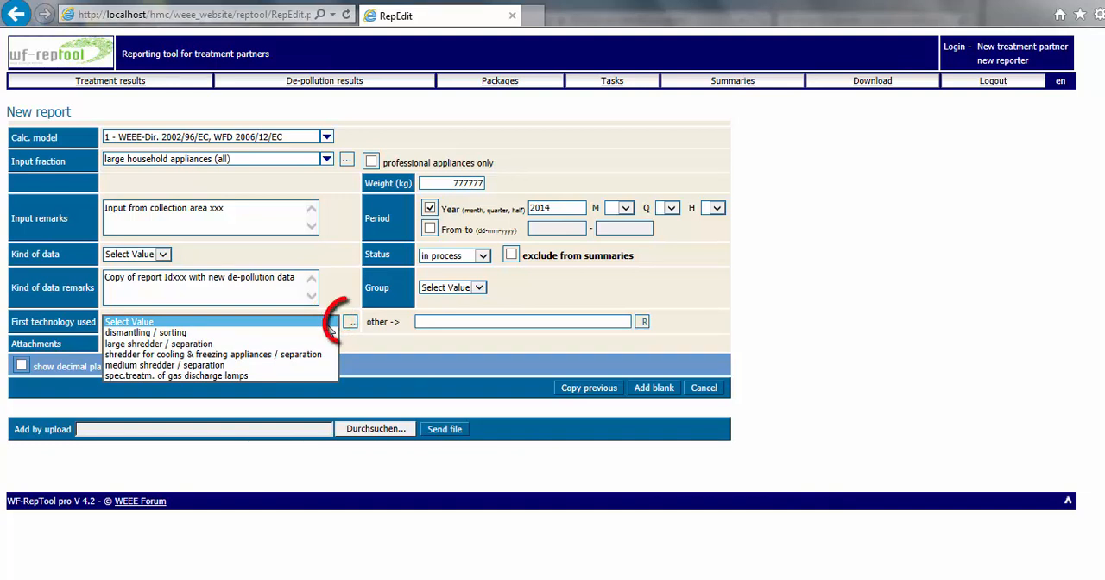
left_click(352, 325)
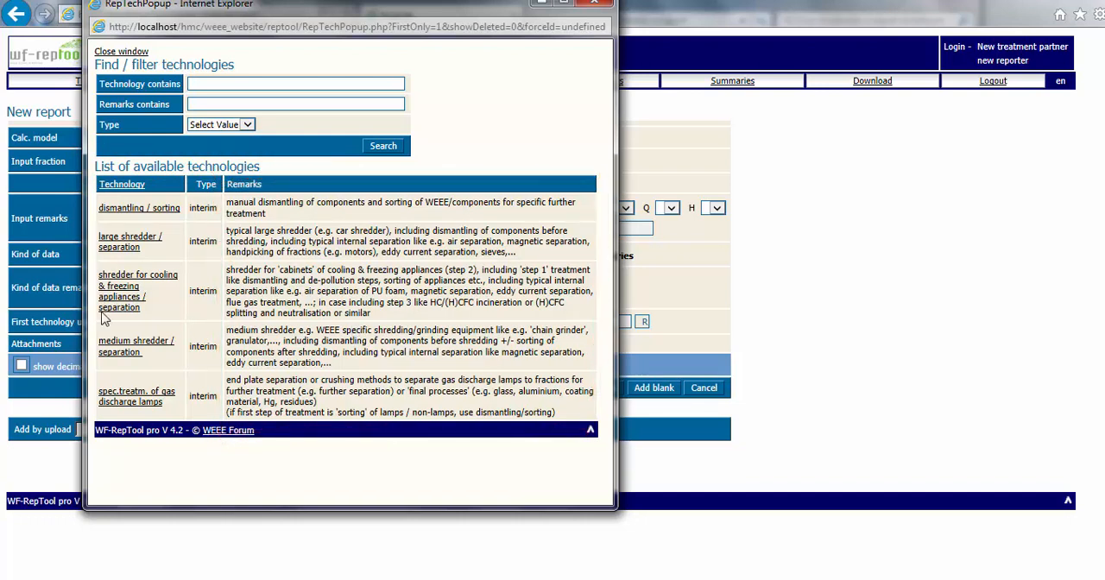
left_click(108, 243)
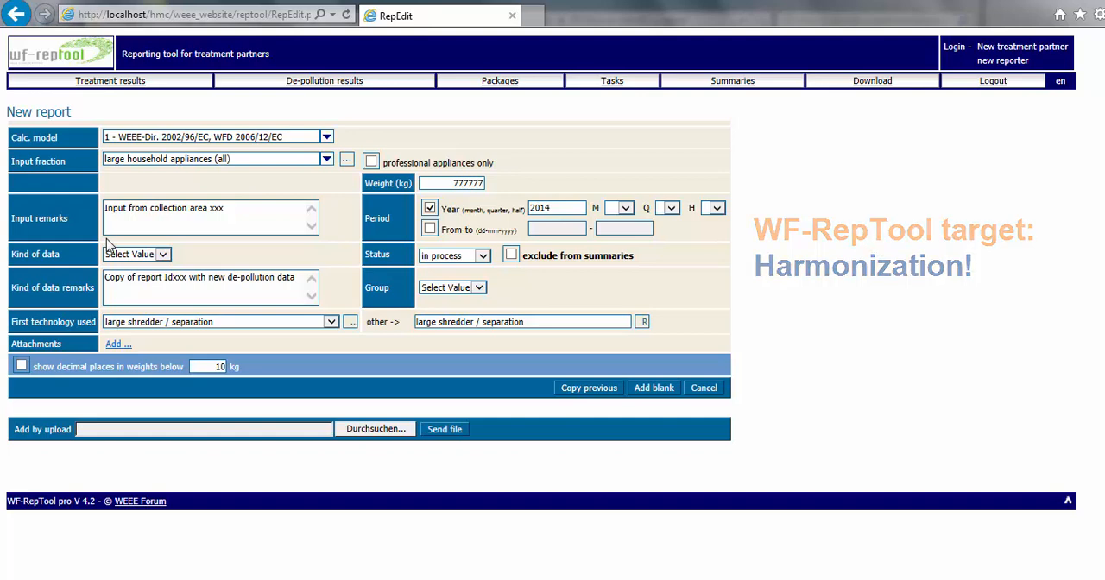
Review the remarks describing the available first technologies in the detailed technology list and close it
left_click(352, 322)
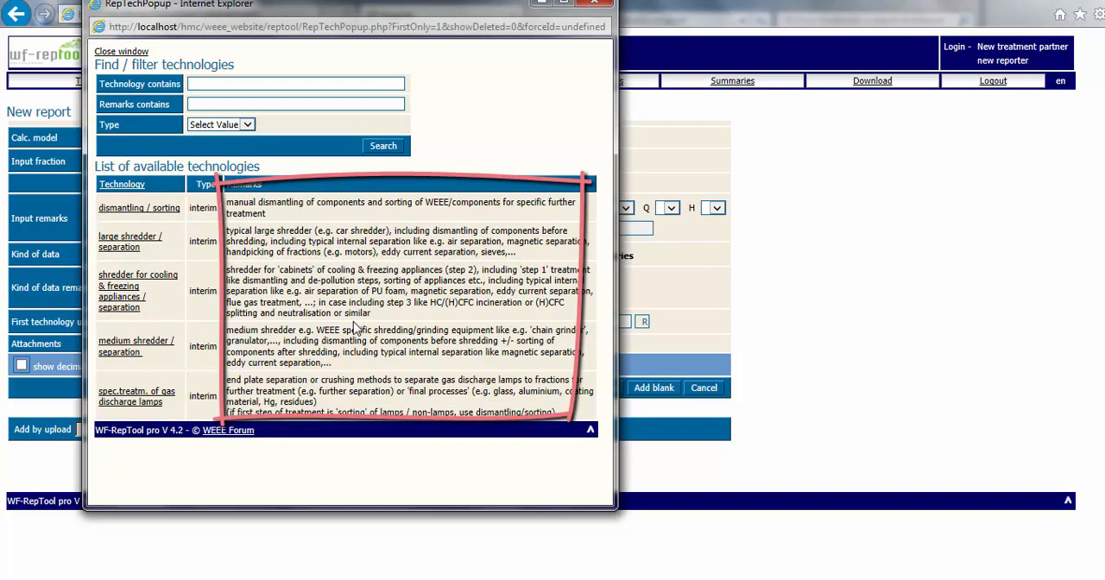
left_click(130, 53)
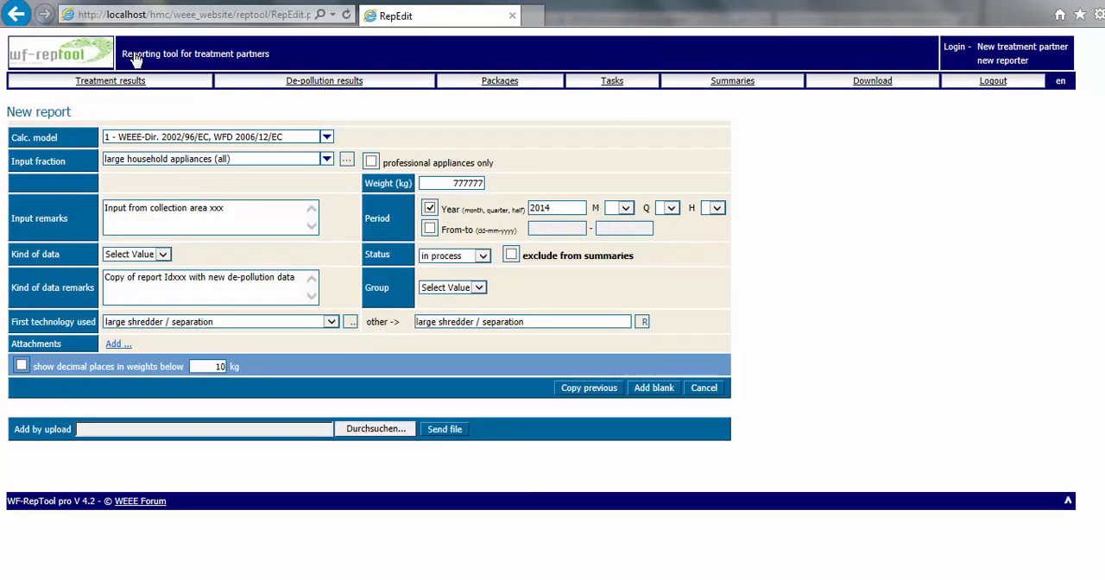
left_click(644, 322)
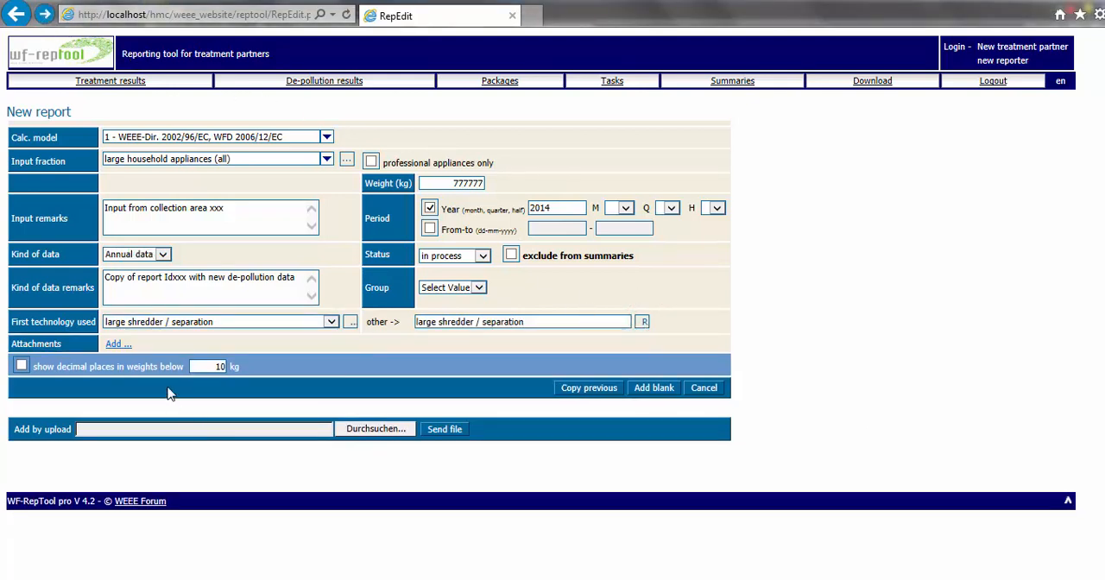
Create the blank report with an attachment row added, and open it for editing from the list of available reports
left_click(113, 344)
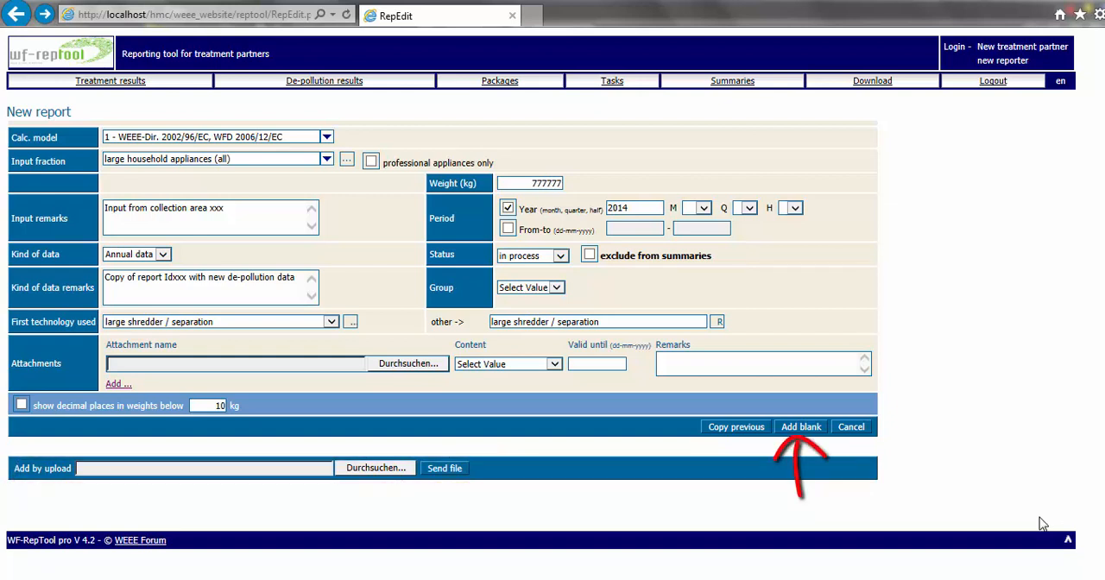
left_click(802, 429)
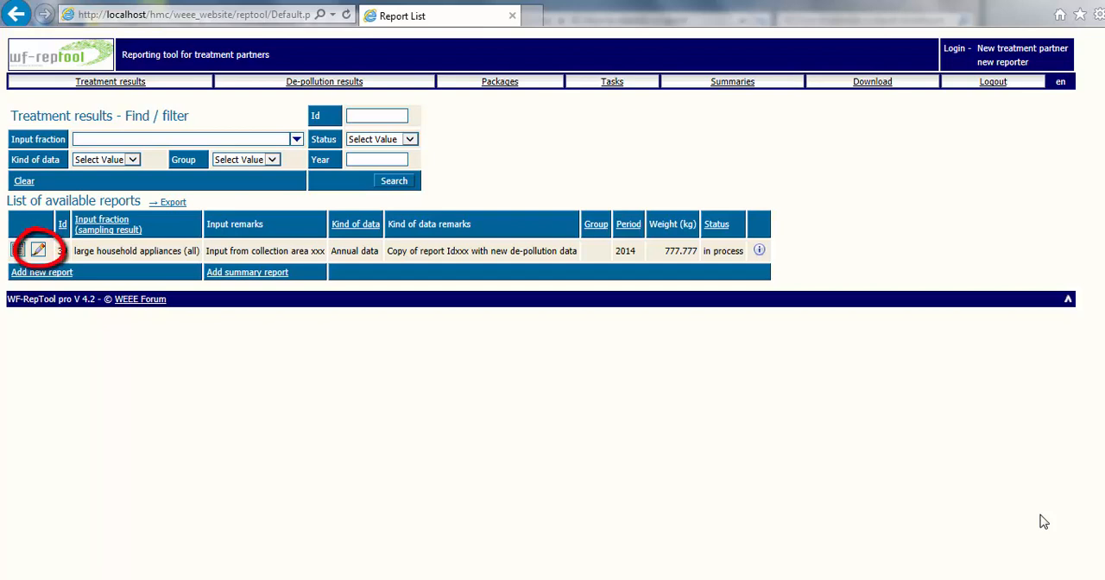
left_click(38, 250)
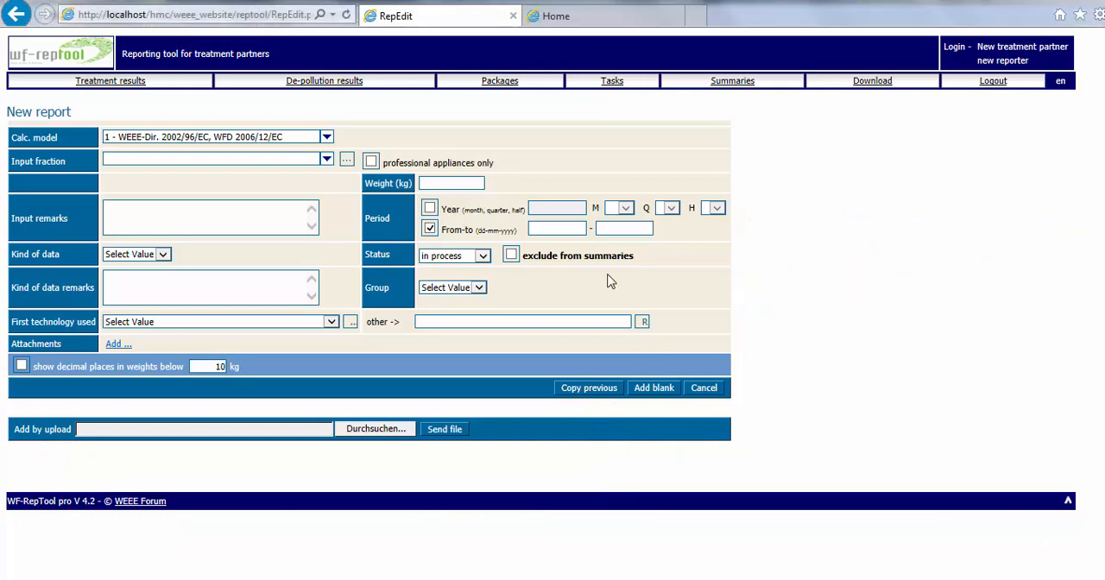
Switch to the WF-RepTool website and view its FAQ, User manuals and Contact us pages
left_click(585, 22)
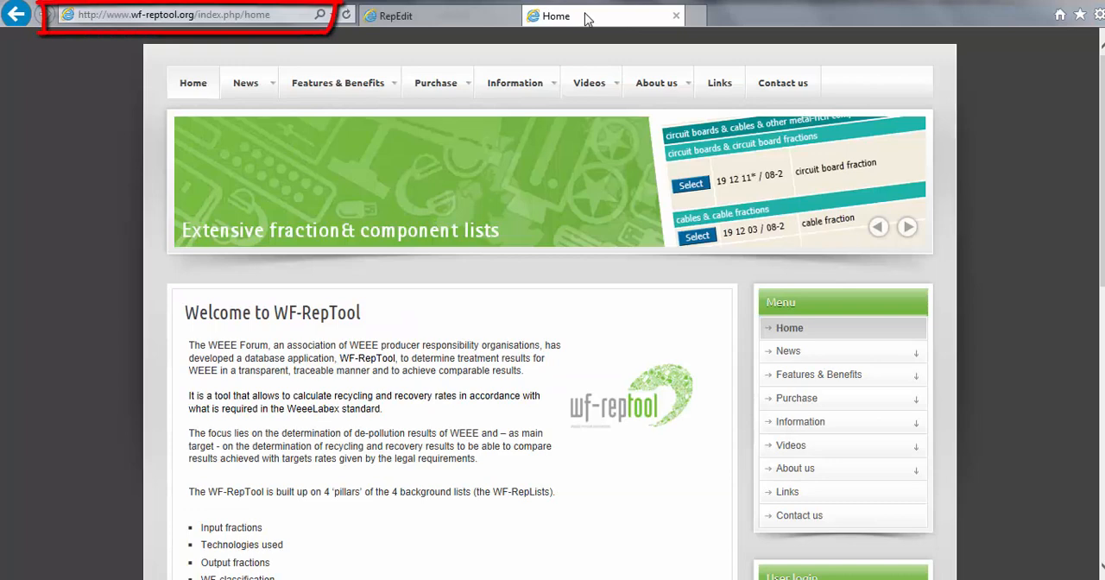
mouse_move(528, 80)
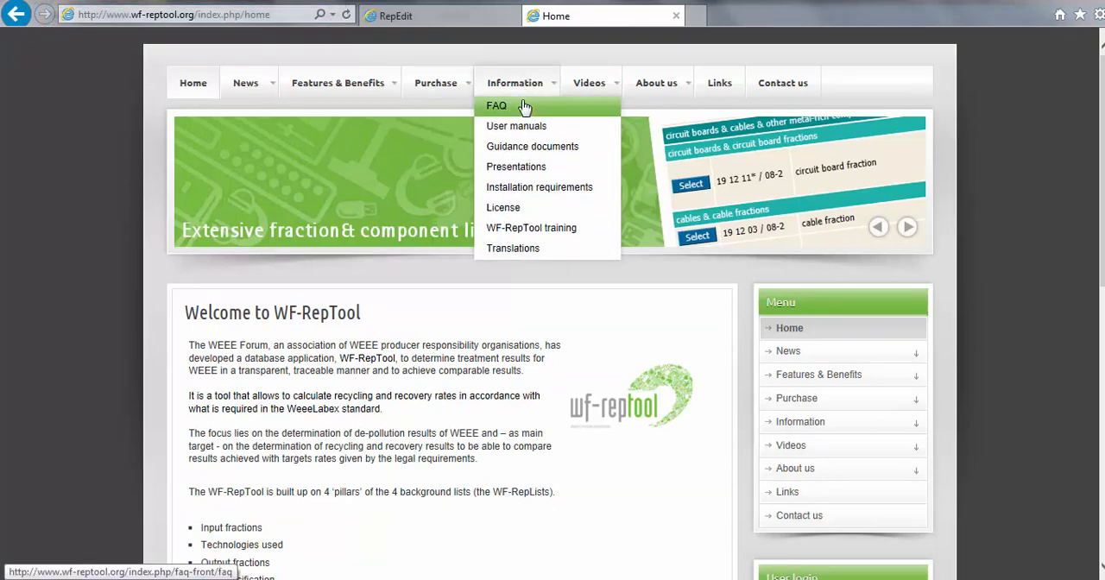
left_click(525, 109)
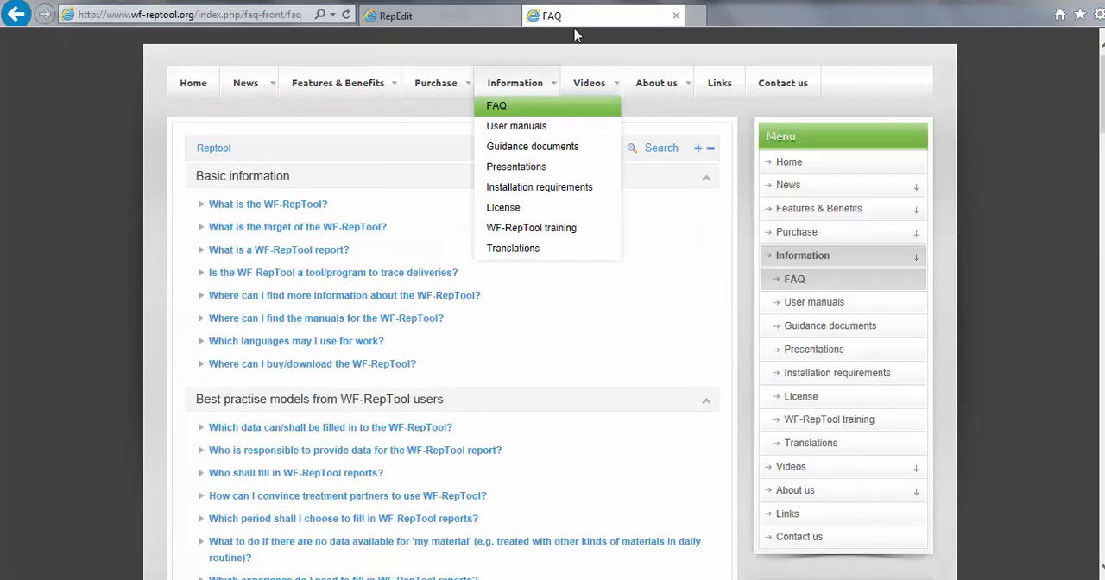
mouse_move(525, 88)
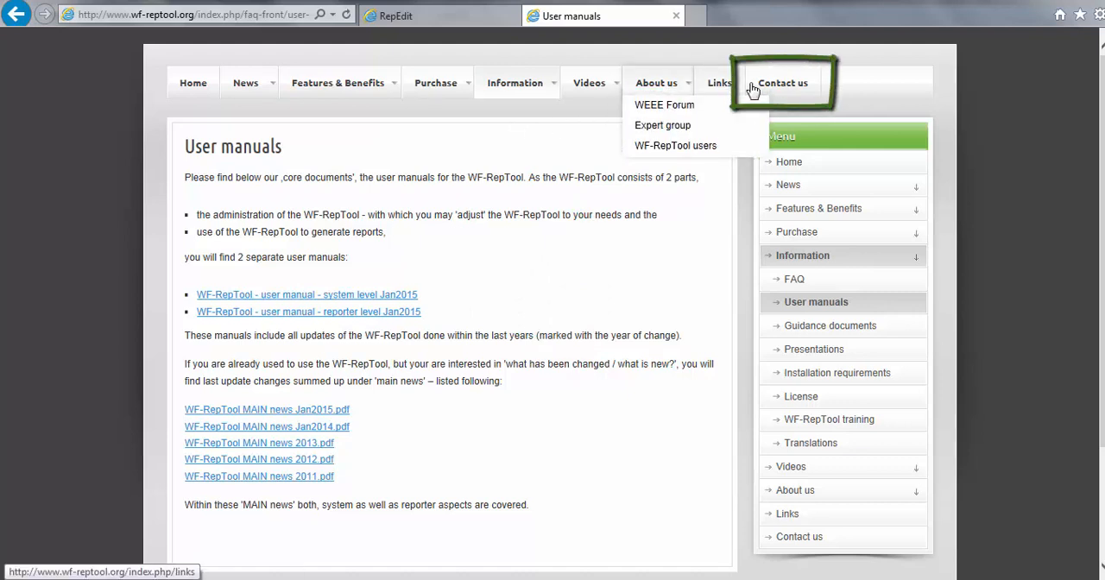
left_click(787, 89)
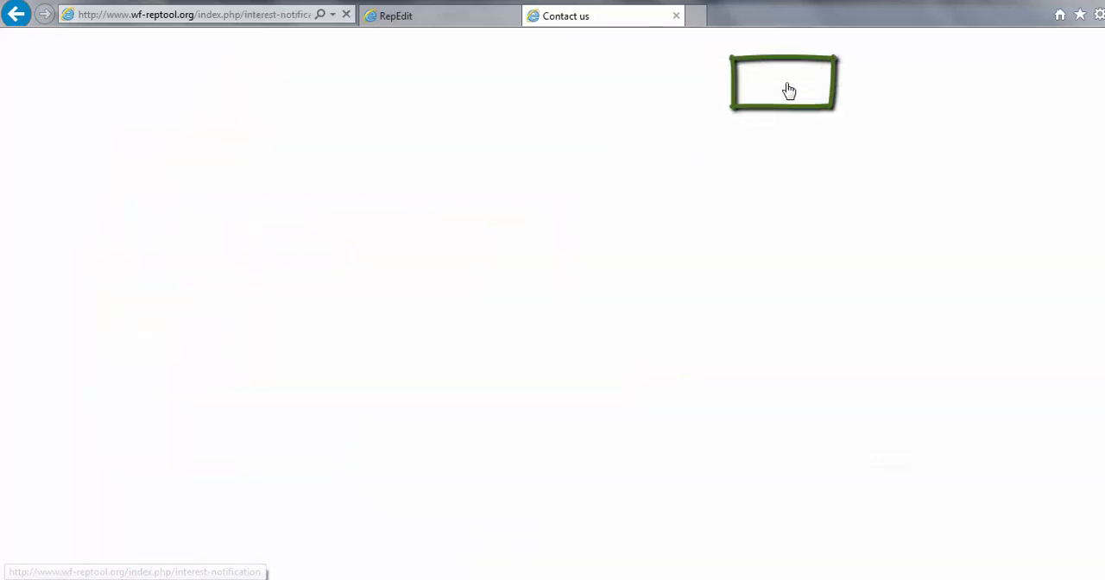